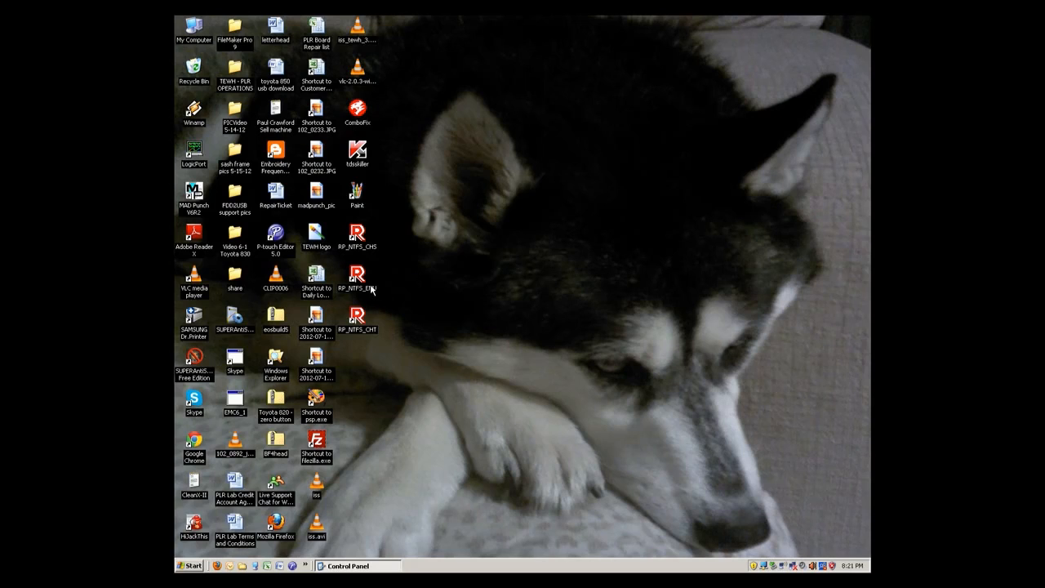
Step: Move the RP_NTFS_ENU shortcut to an open area of the desktop and delete the RP_NTFS_CHS and RP_NTFS_CHT shortcuts
drag(360, 280, 555, 281)
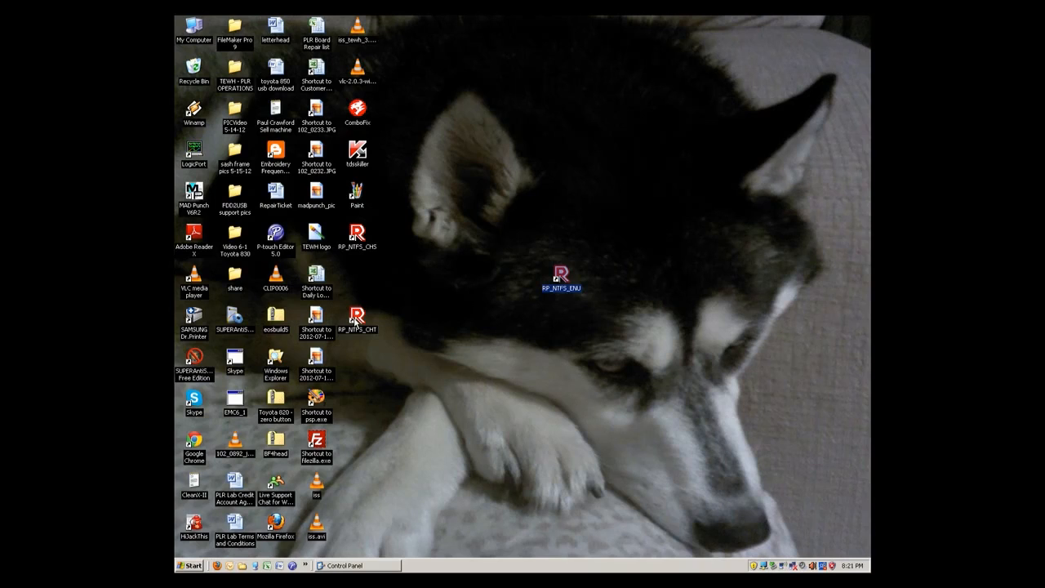
click(356, 320)
ctrl+click(362, 239)
right_click(362, 238)
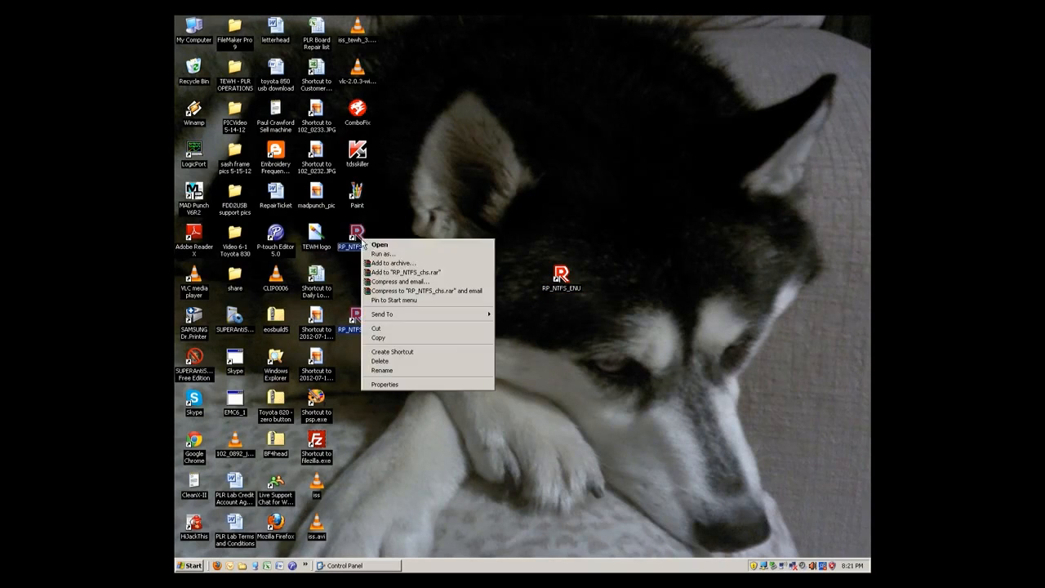
click(401, 361)
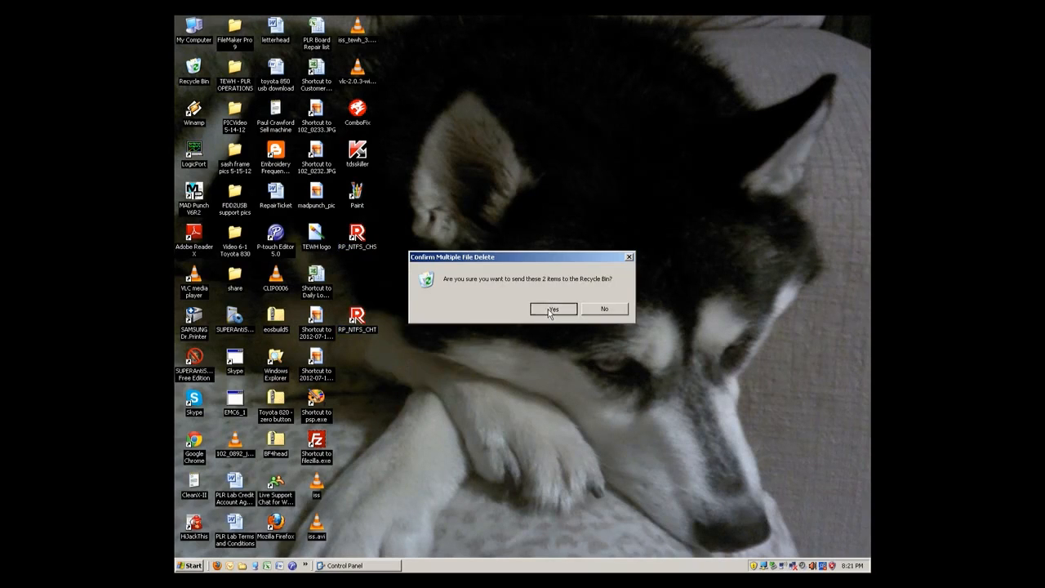
click(549, 309)
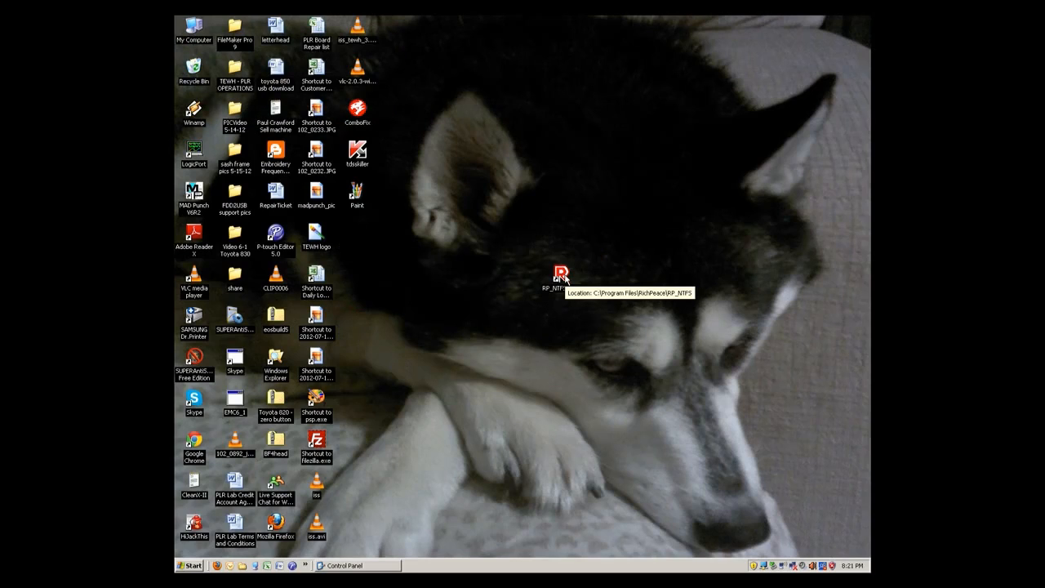
Step: Launch RP_NTFS_ENU and log on as user "aaaaaa" with the account password
double_click(562, 274)
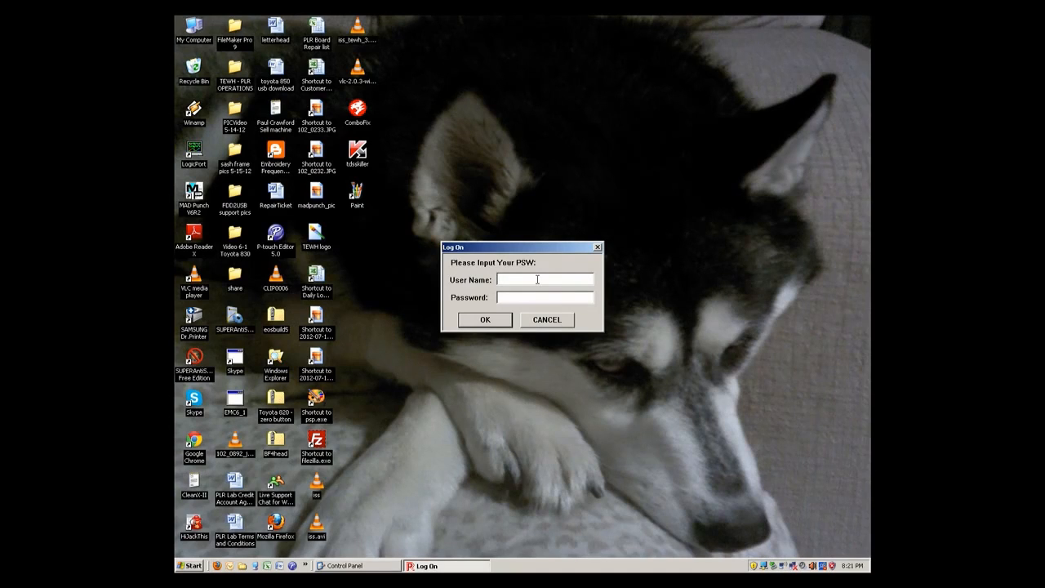
text(aaaaaa)
text(******)
key(Return)
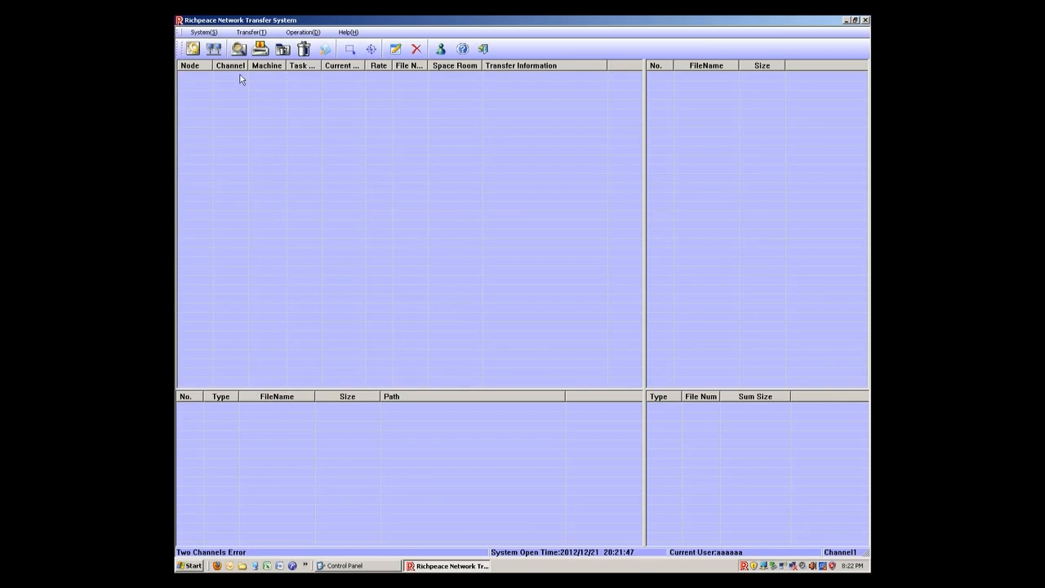
Step: Add a user named "PLR Electronics" with Administrator rights, entering and confirming the account password
click(205, 33)
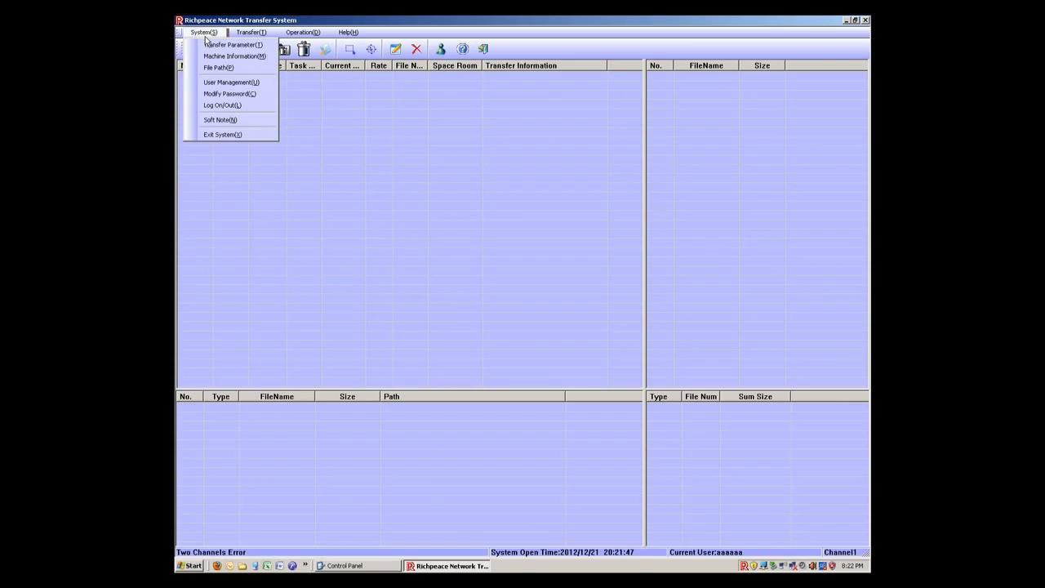
click(210, 82)
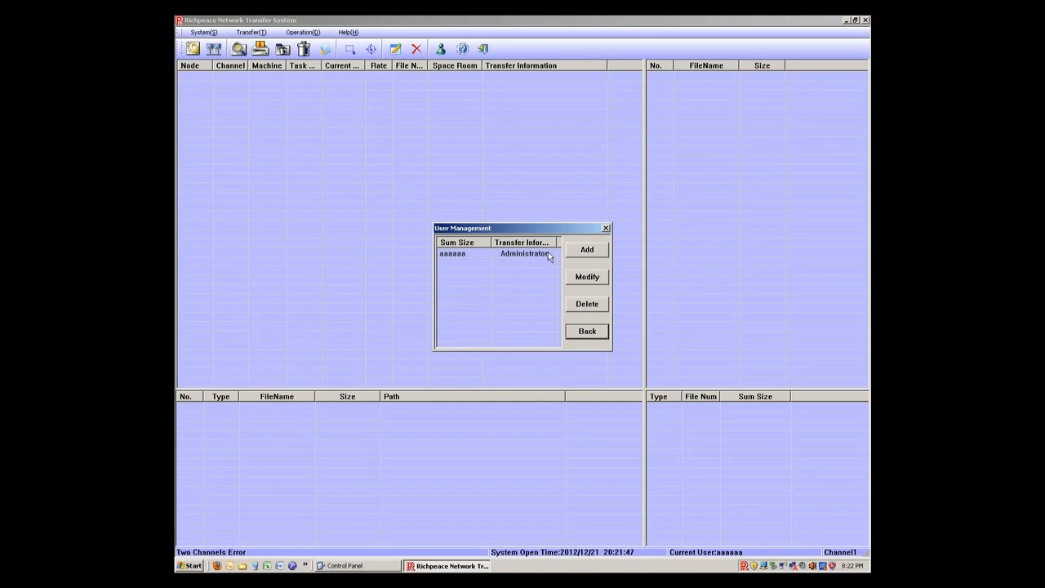
click(599, 251)
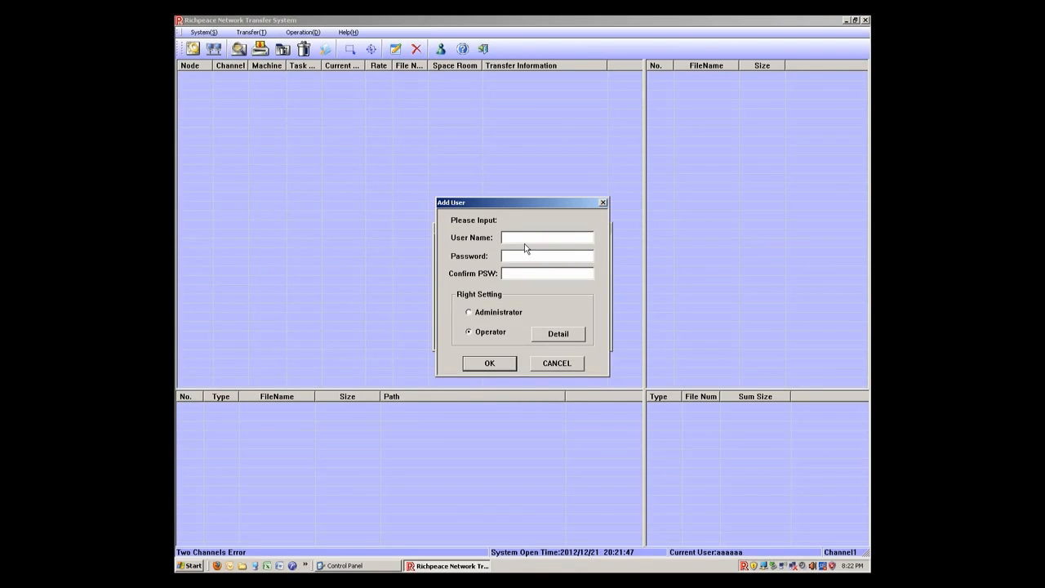
text(PLR Electronics)
key(Tab)
text(******)
key(Tab)
text(******)
click(475, 315)
click(499, 367)
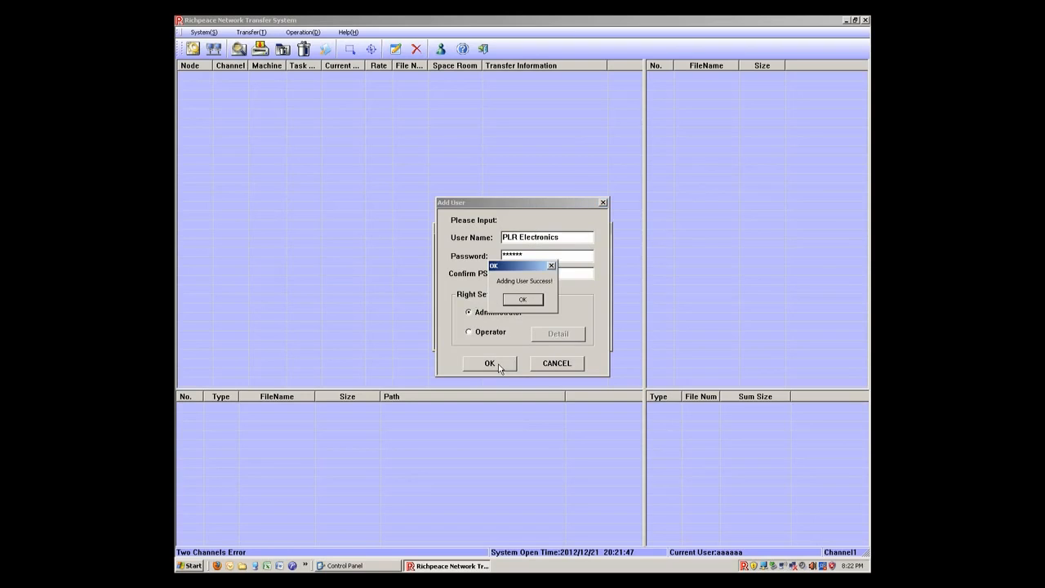
click(522, 298)
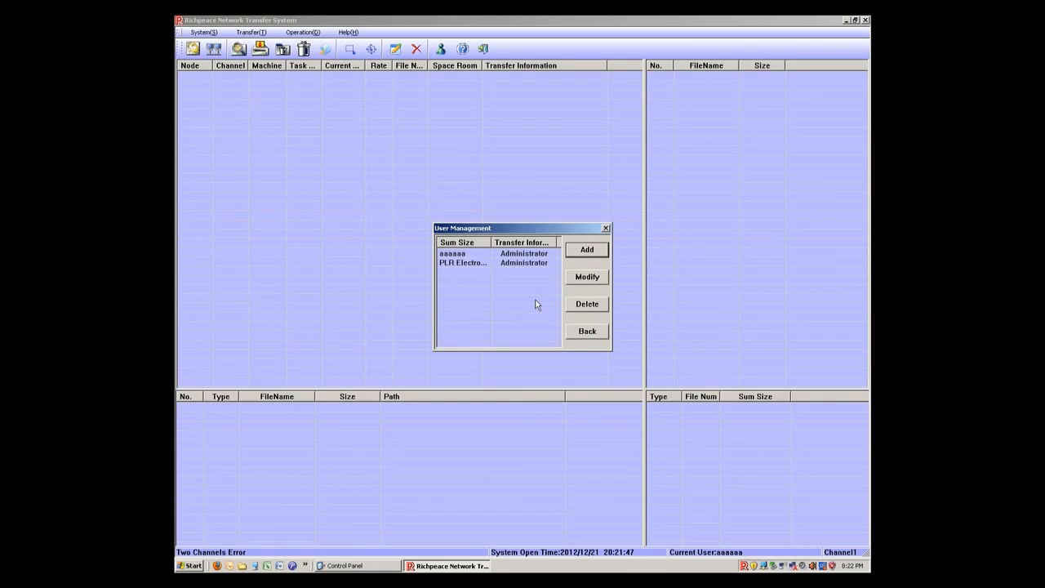
Step: Begin another new user named "Labtech", entering and confirming the account password
click(581, 252)
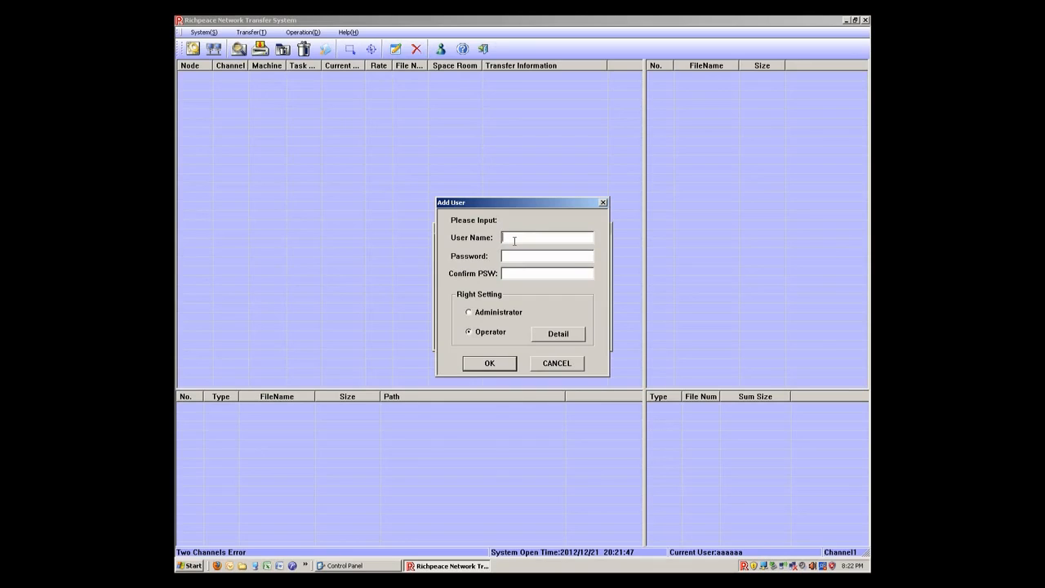
text(Labtech)
key(Tab)
text(************)
Step: Grant the Labtech operator the Cancel Task, Query Node Status and Select File rights, save the user and close user management
click(552, 337)
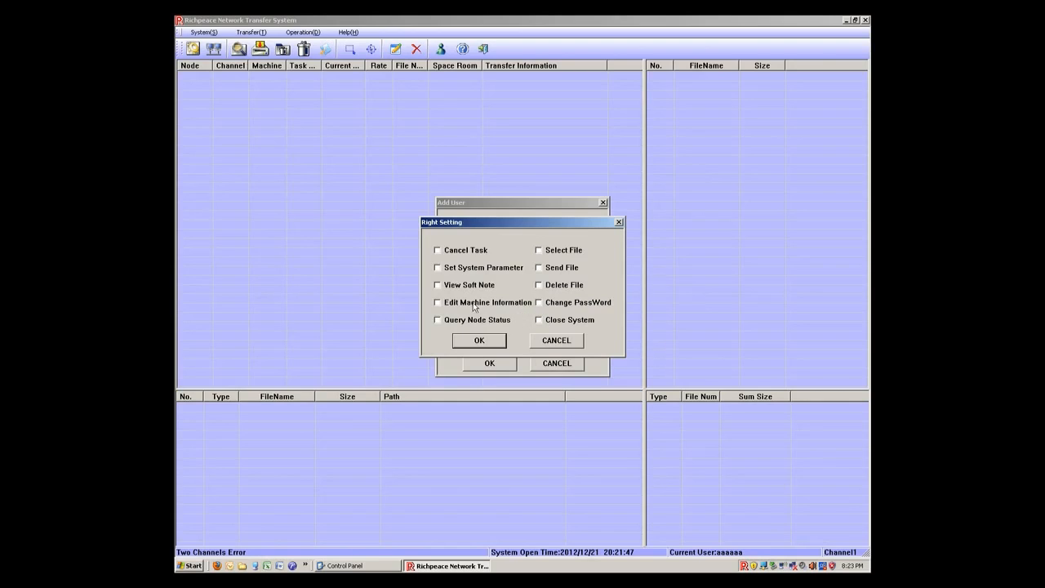
click(438, 251)
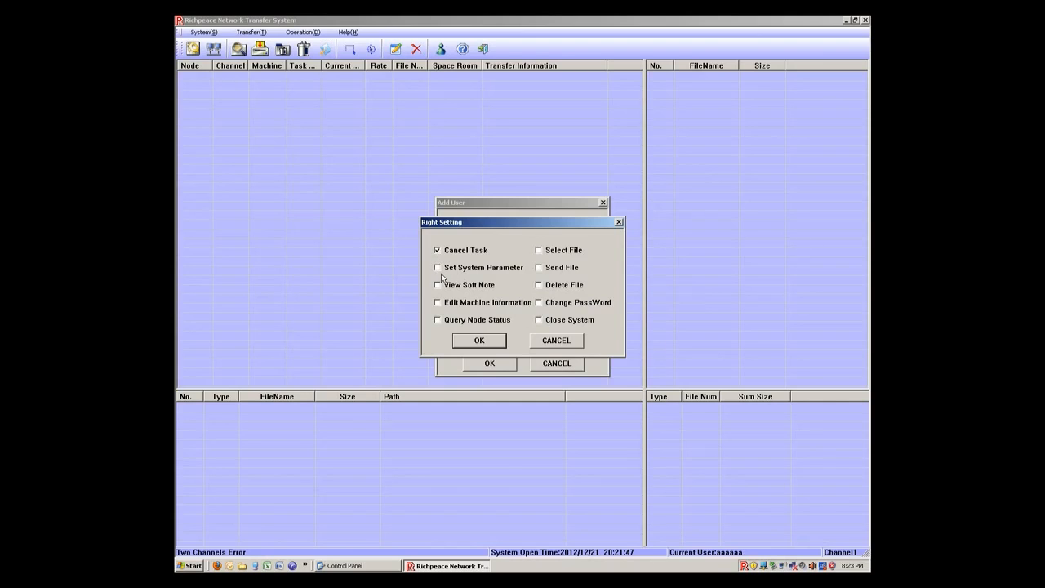
click(438, 319)
click(538, 250)
click(501, 345)
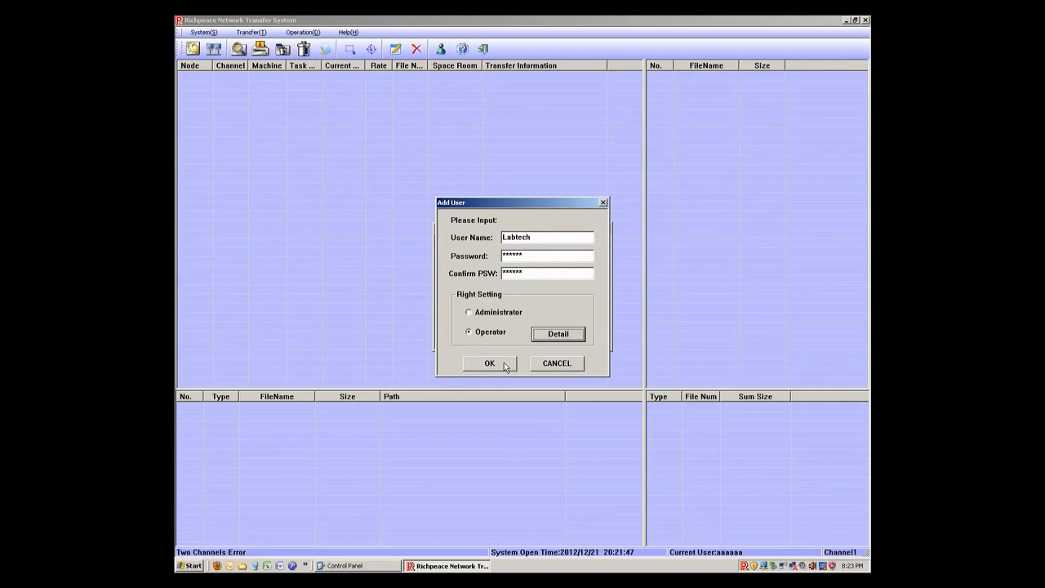
click(504, 363)
click(523, 301)
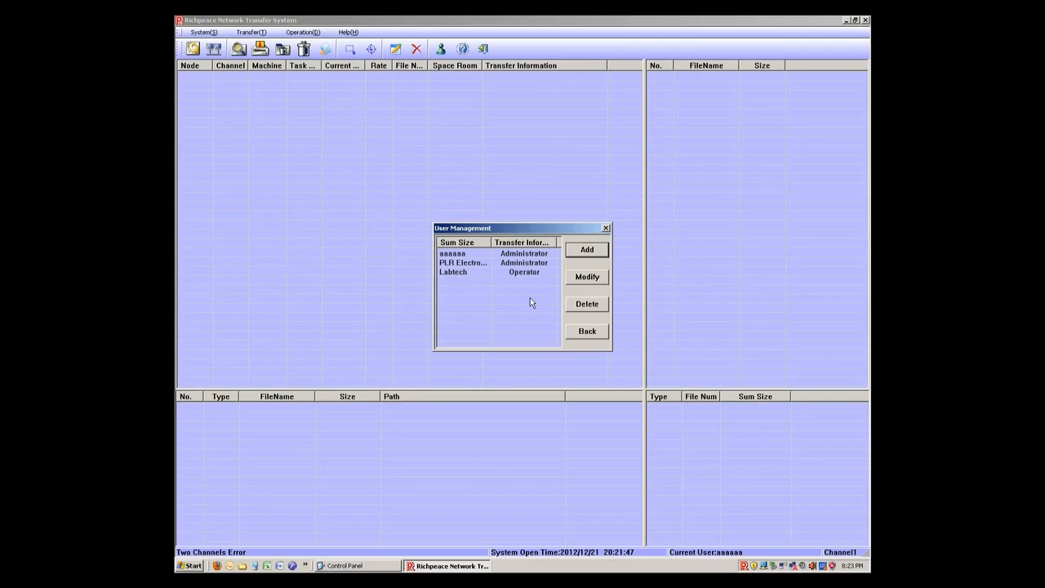
click(606, 230)
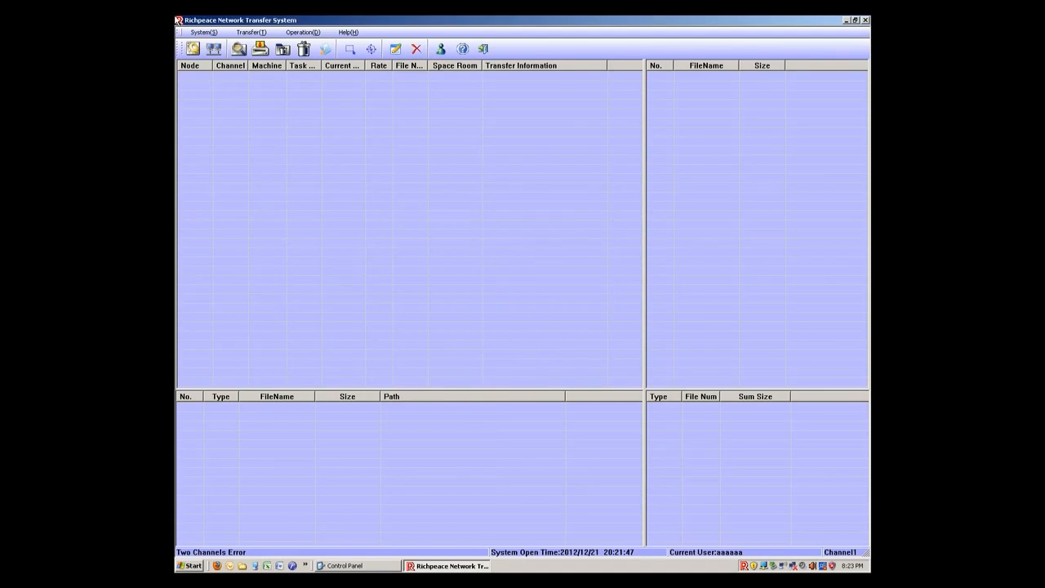
Step: Log on again as user "PLR Electronics" with the account password
click(205, 32)
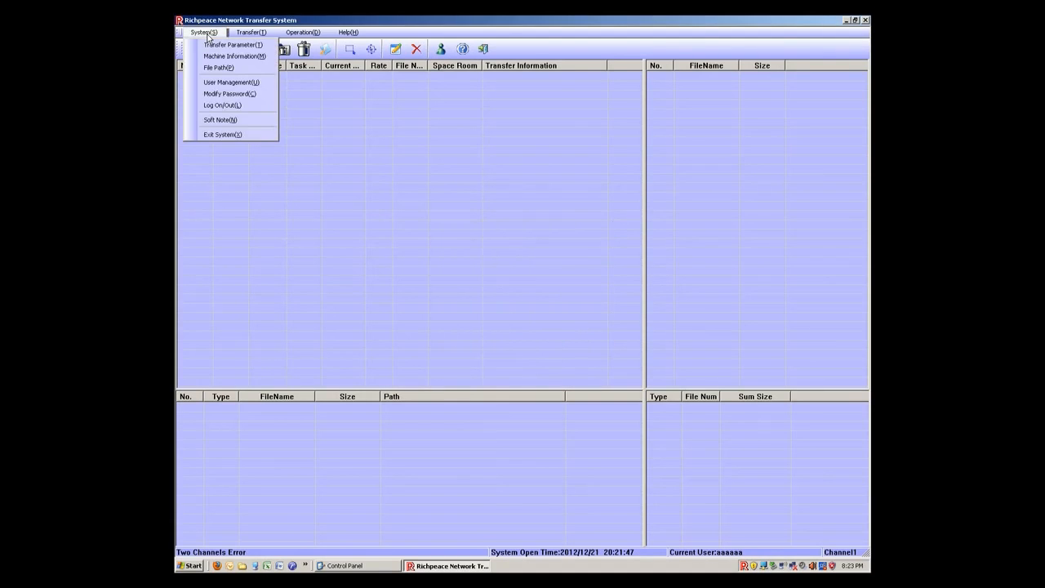
click(220, 107)
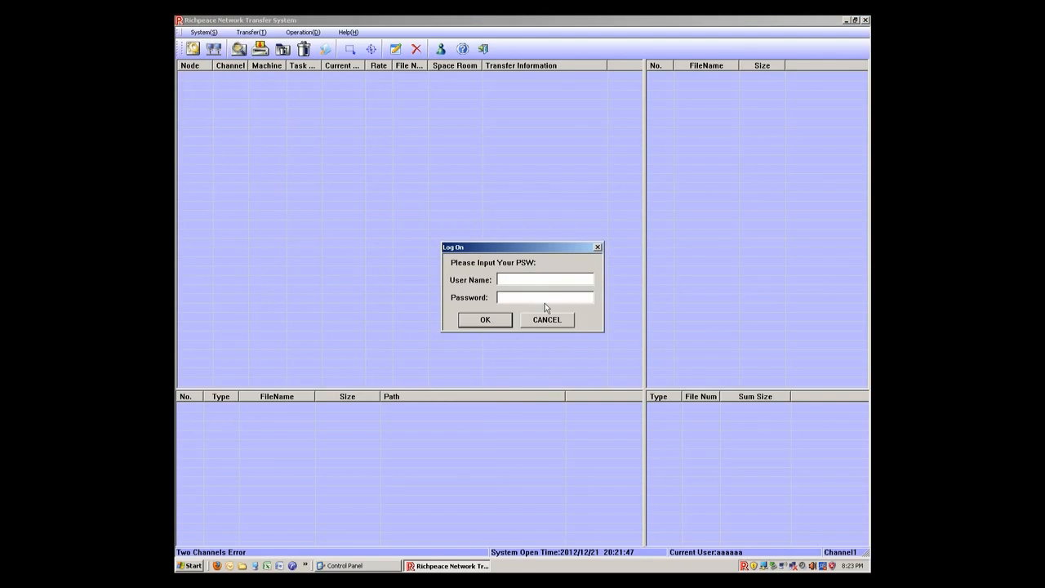
text(PLR)
text( A)
text(lectronics)
text(*)
key(Return)
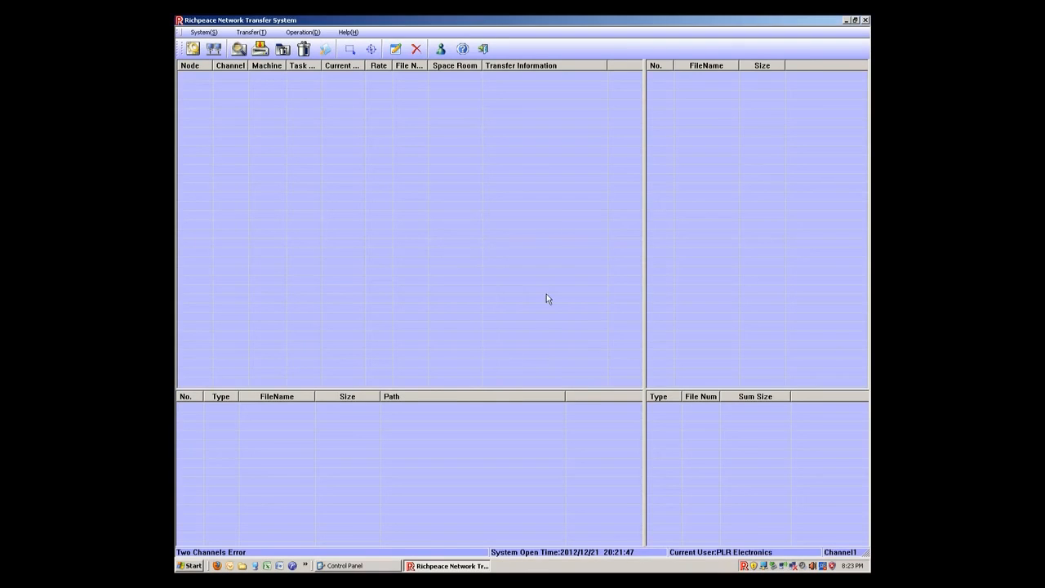
Step: Delete the administrator account "aaaaaa" from the user list and close user management
click(205, 31)
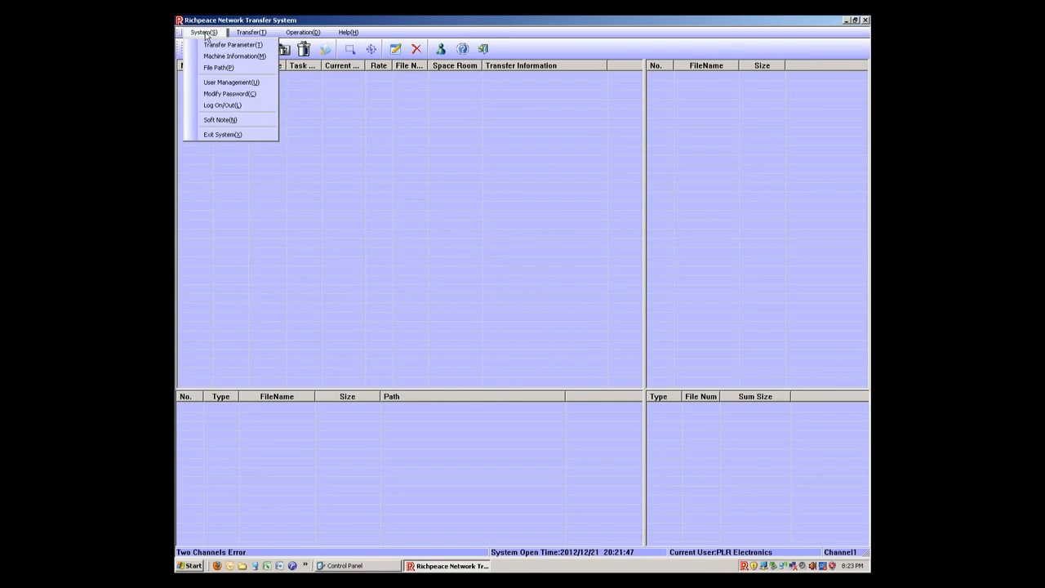
click(212, 85)
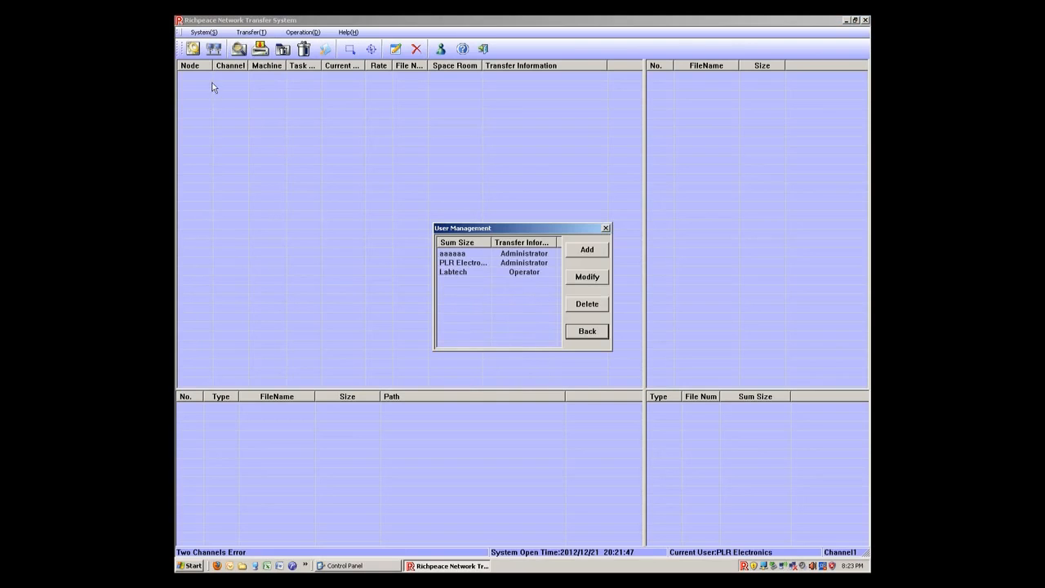
click(532, 256)
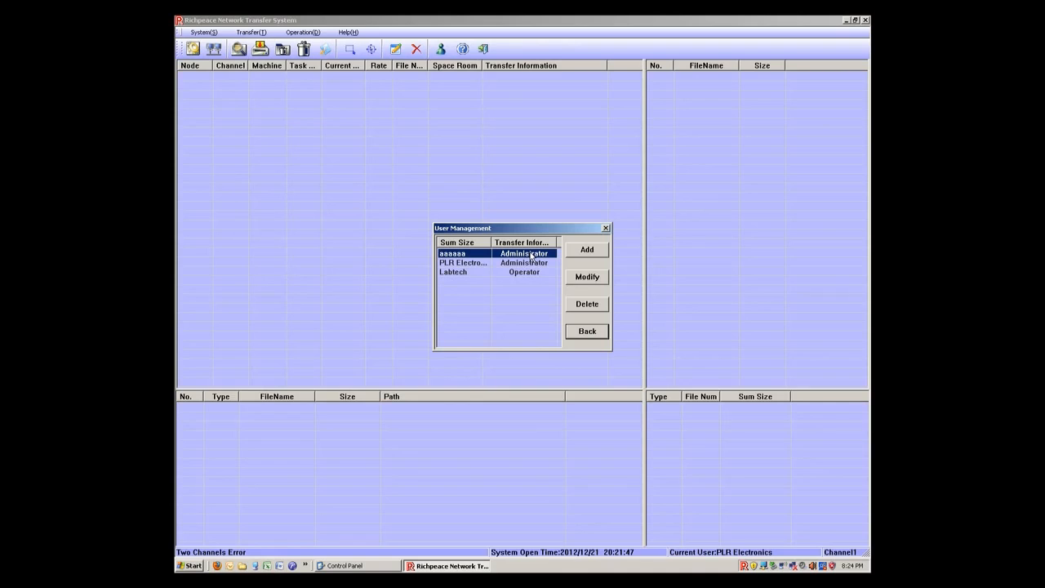
click(590, 307)
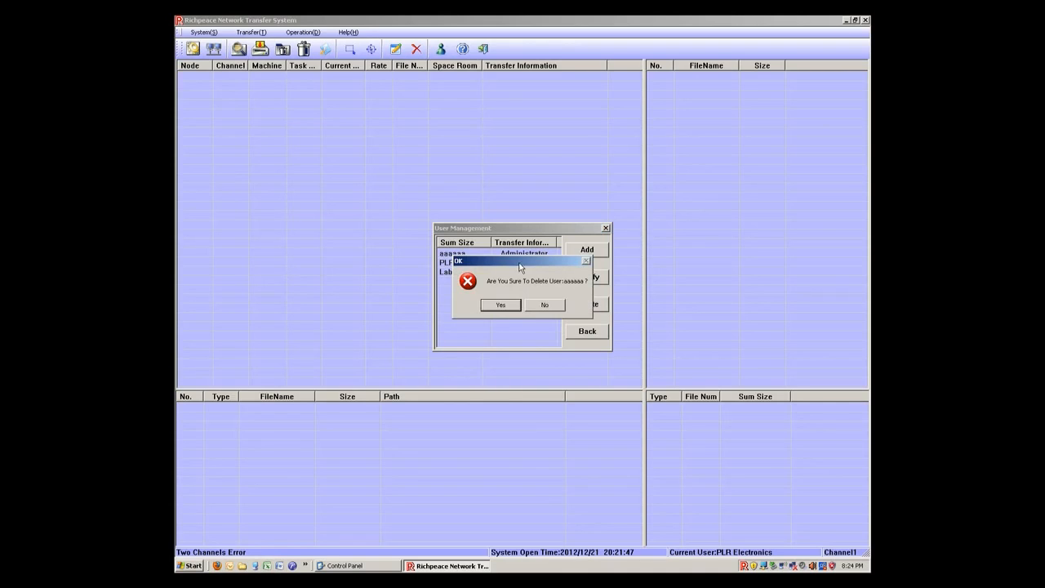
click(496, 305)
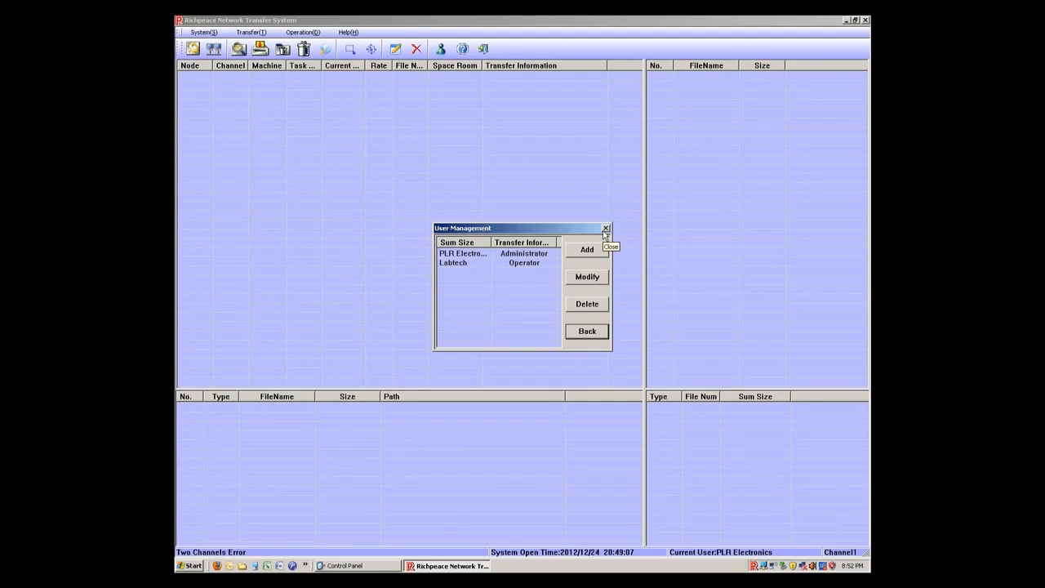
click(605, 230)
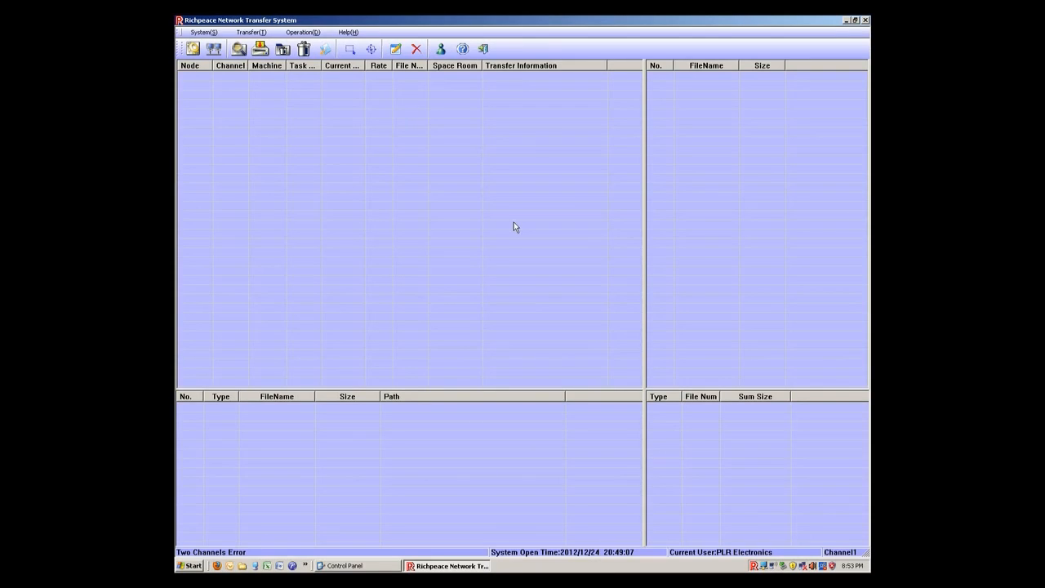
Step: Configure Channel One's transfer parameters with COM3, node number 4, first number 0 and mode 1
click(200, 33)
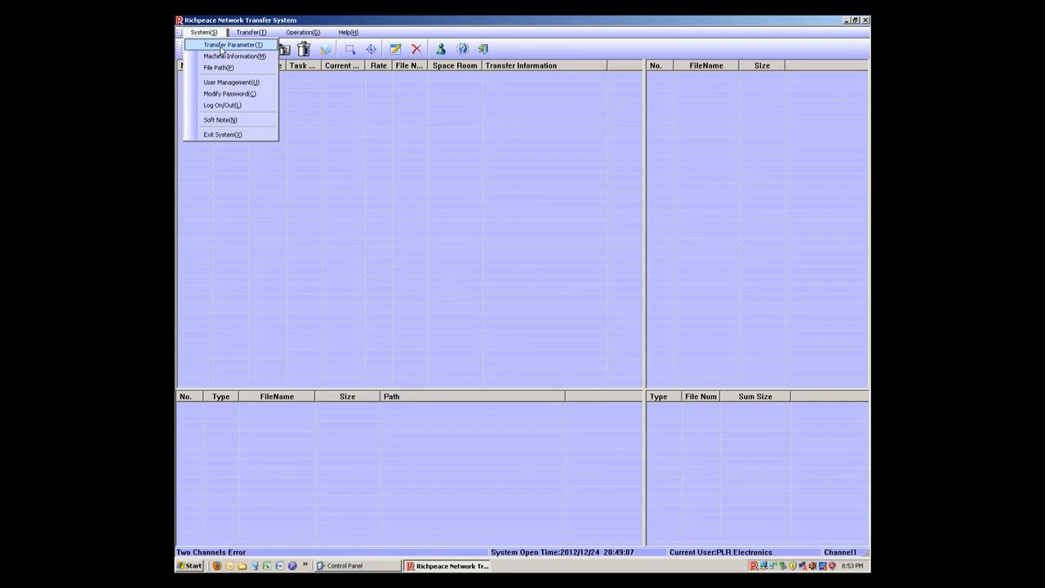
click(221, 51)
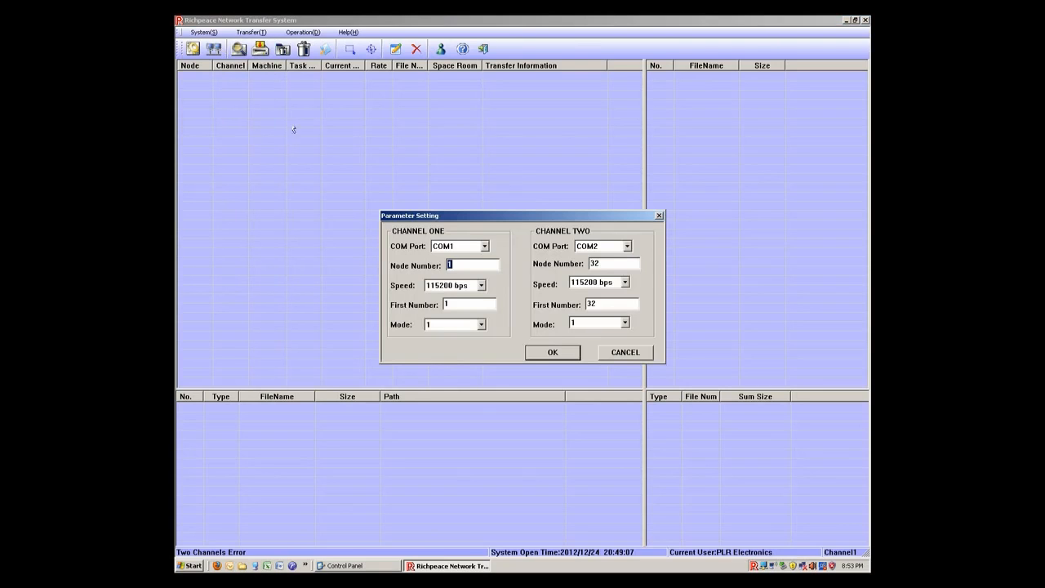
click(481, 247)
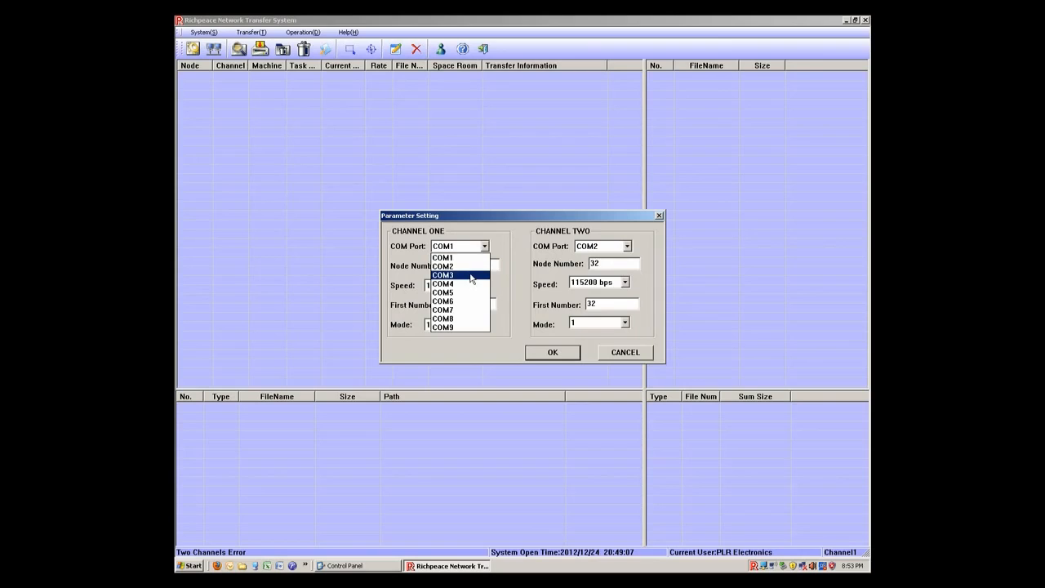
click(471, 275)
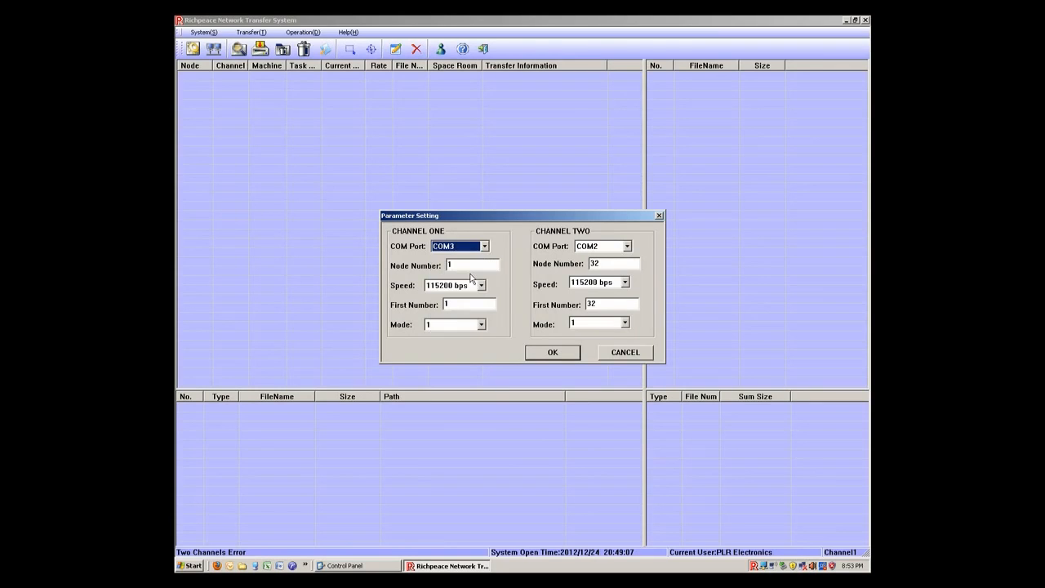
click(469, 264)
double_click(460, 308)
text(0)
click(480, 325)
click(478, 330)
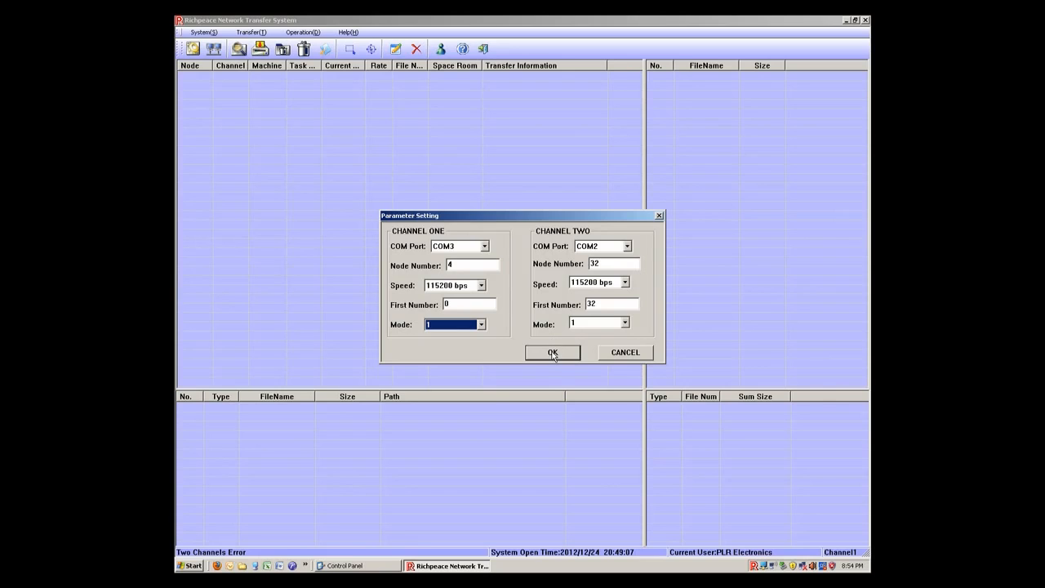
click(553, 355)
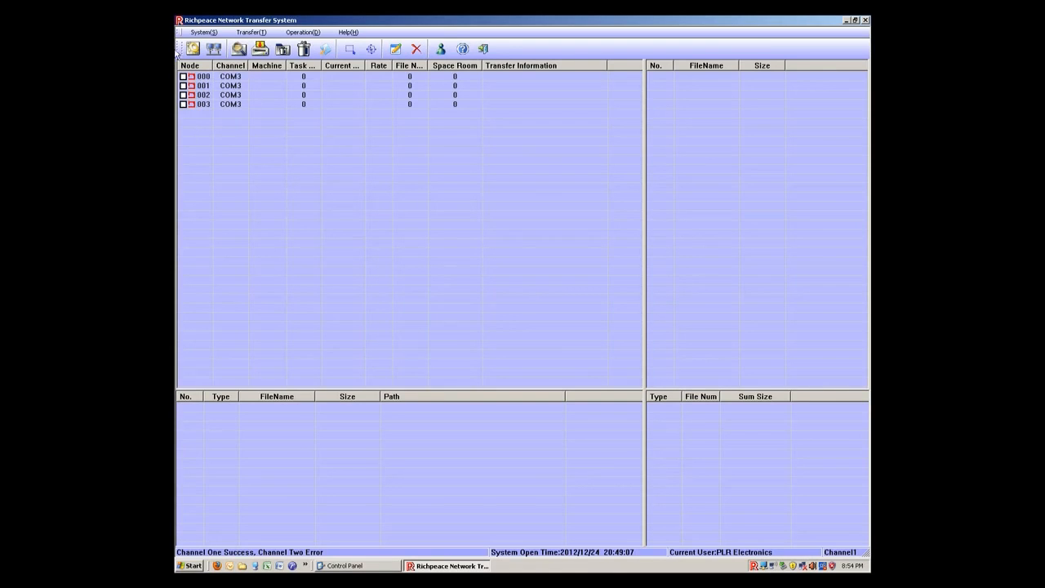
Step: Switch Channel One's COM port to COM1 in the transfer parameters
click(203, 32)
click(213, 44)
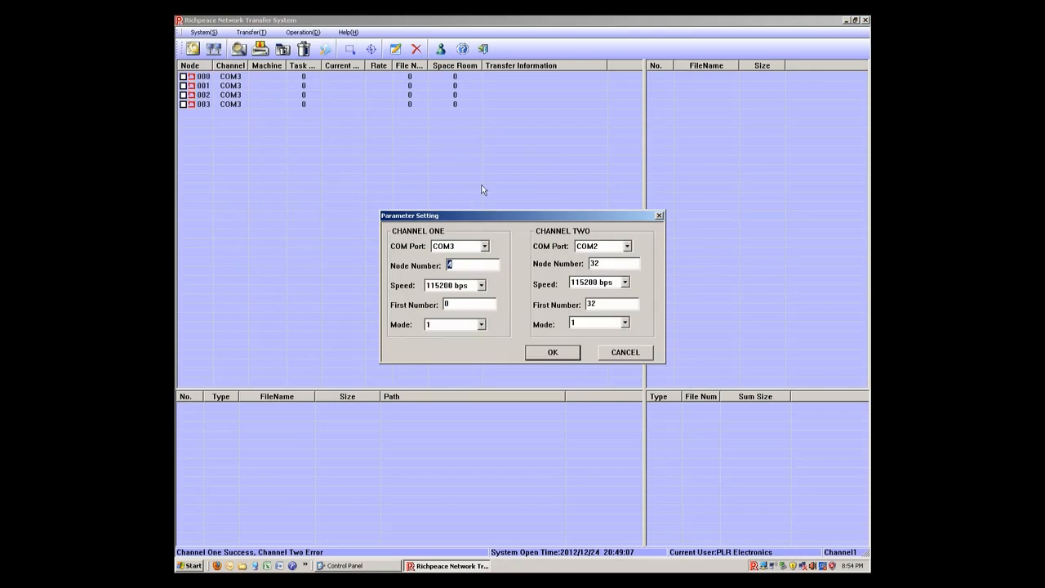
click(486, 249)
click(485, 249)
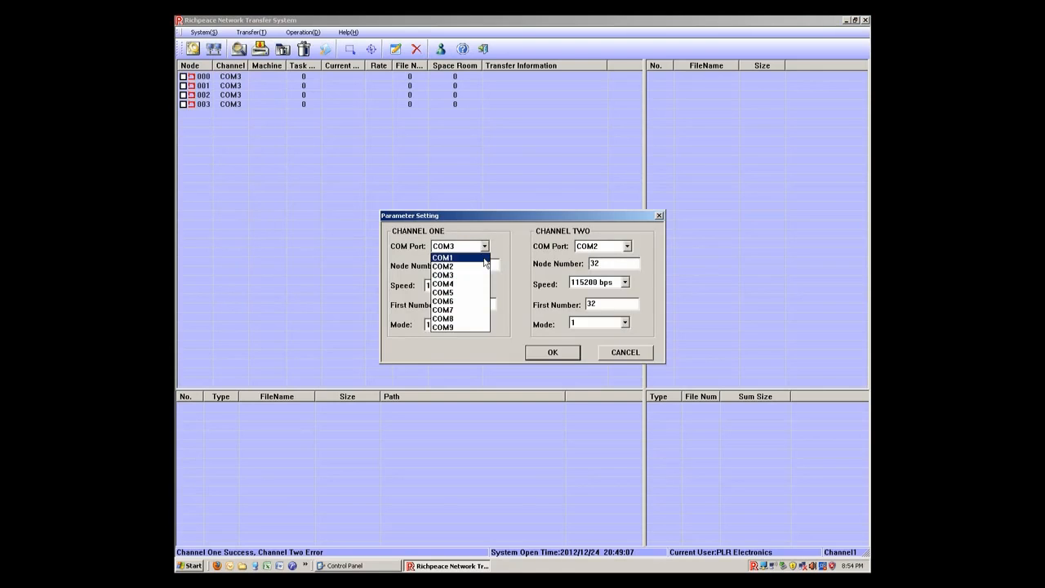
click(473, 257)
click(546, 358)
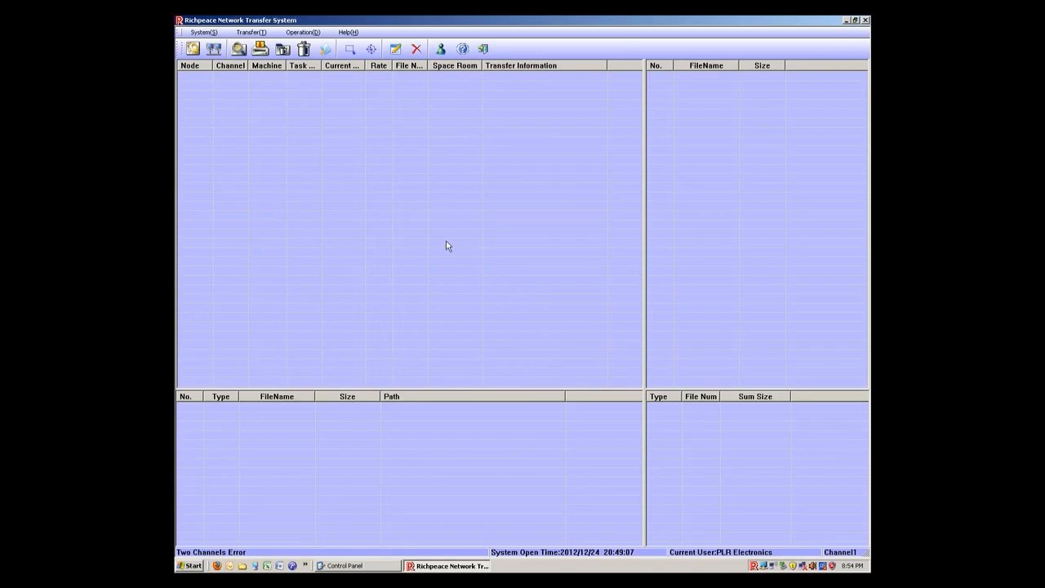
click(203, 32)
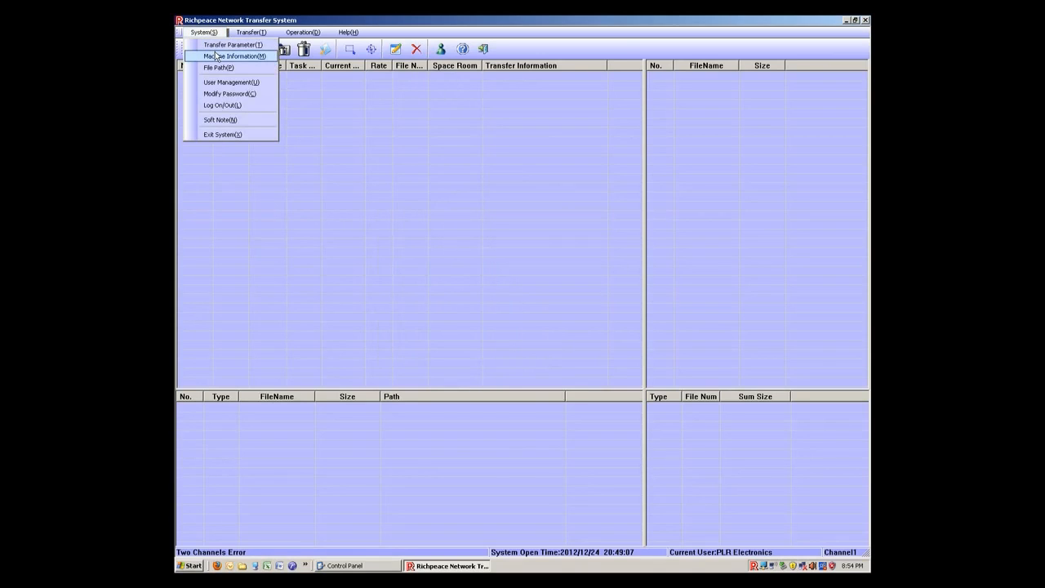
click(217, 56)
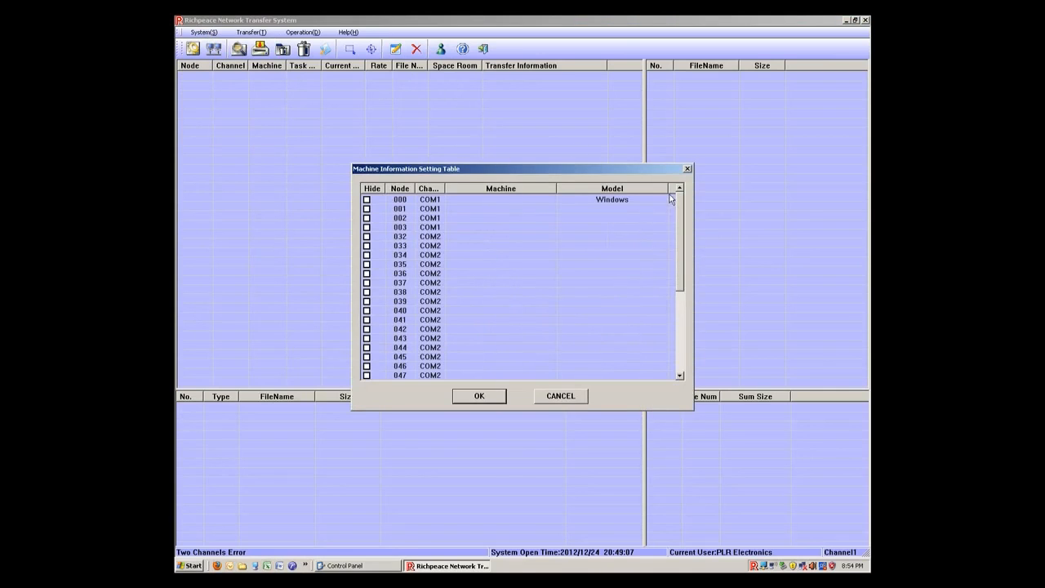
click(687, 169)
Step: Set Channel One's COM port back to COM3 in the transfer parameters and apply the change
click(203, 32)
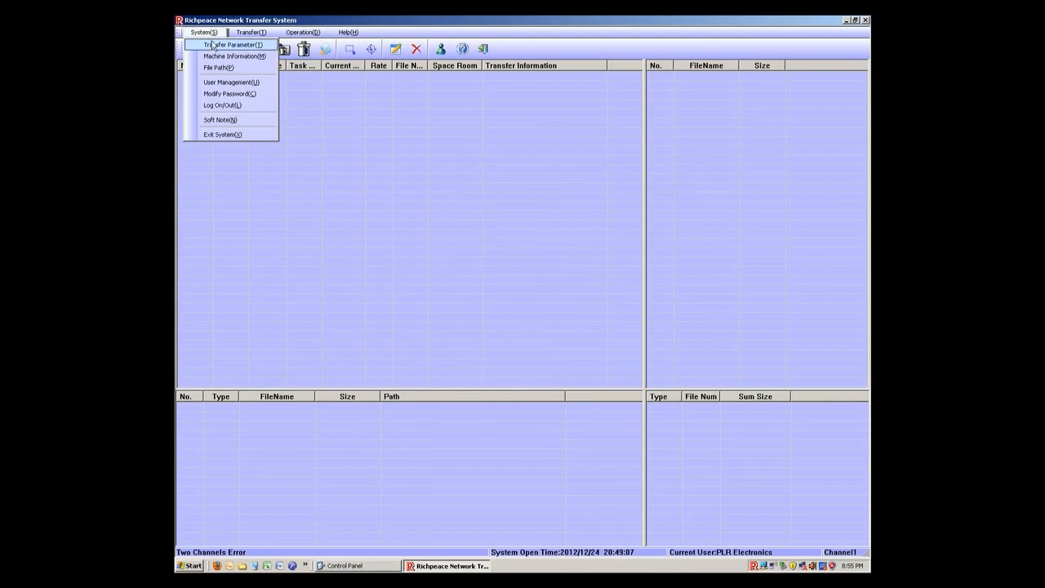
click(216, 44)
click(484, 246)
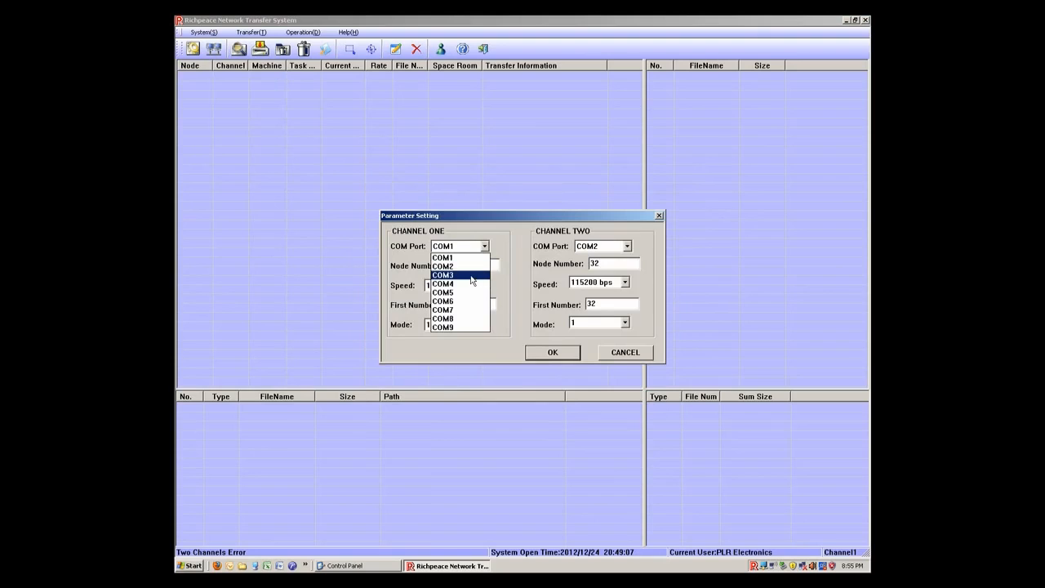
click(453, 277)
click(546, 355)
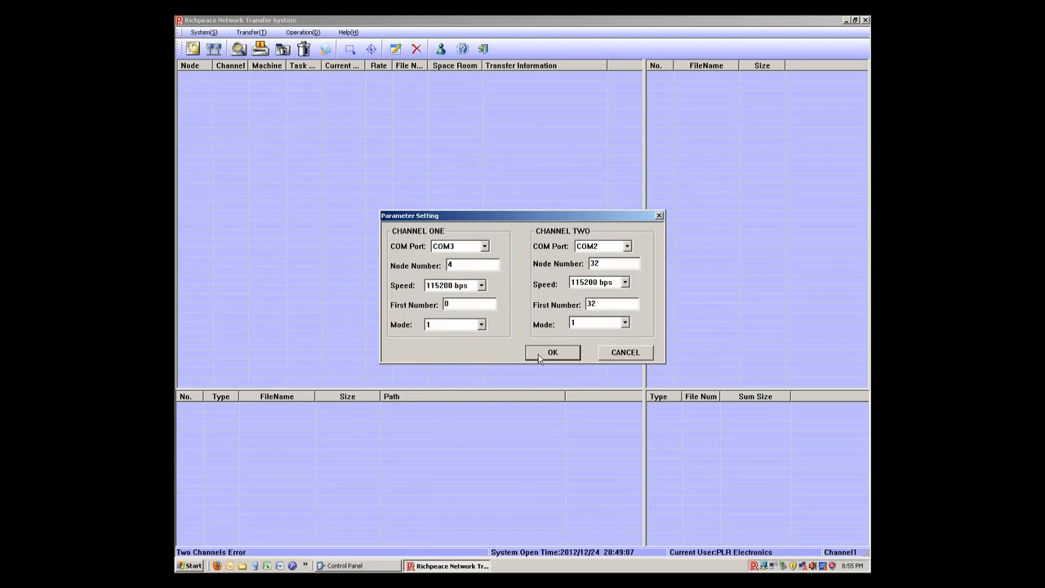